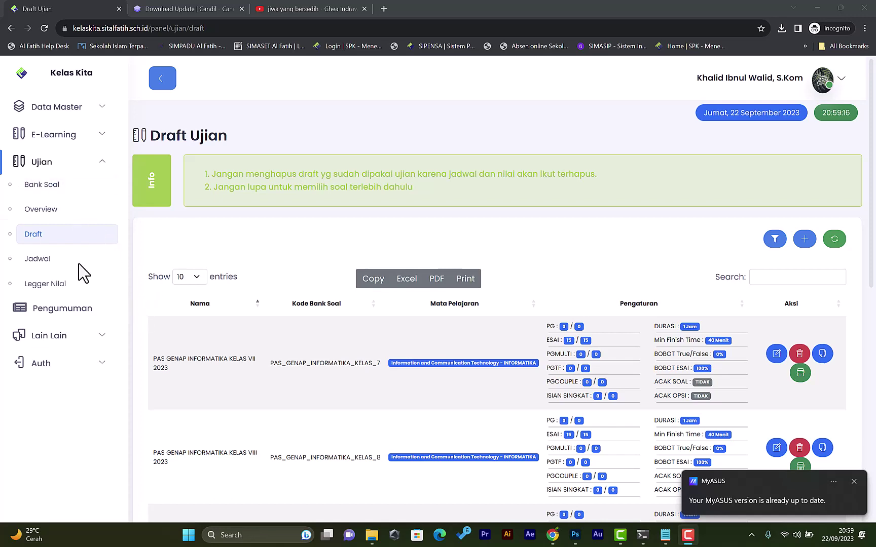
pyautogui.click(41, 186)
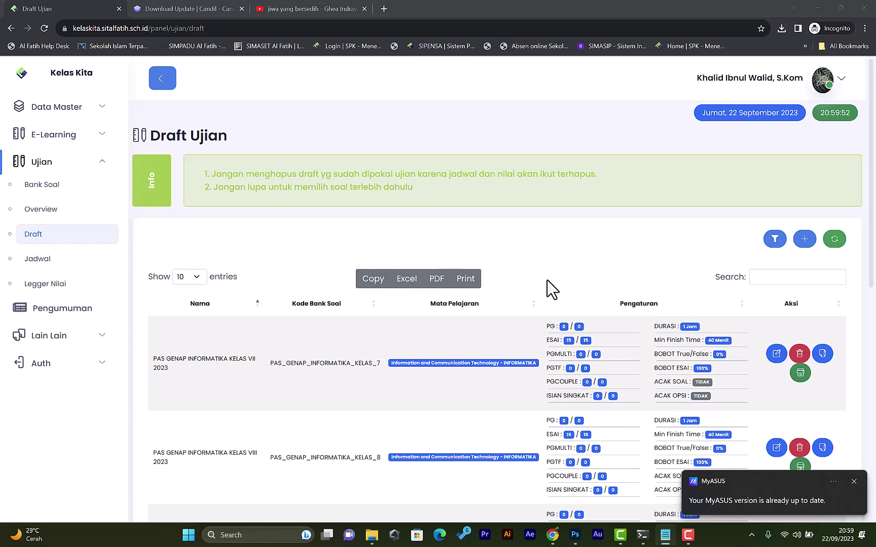
pyautogui.scroll(-2, 551, 288)
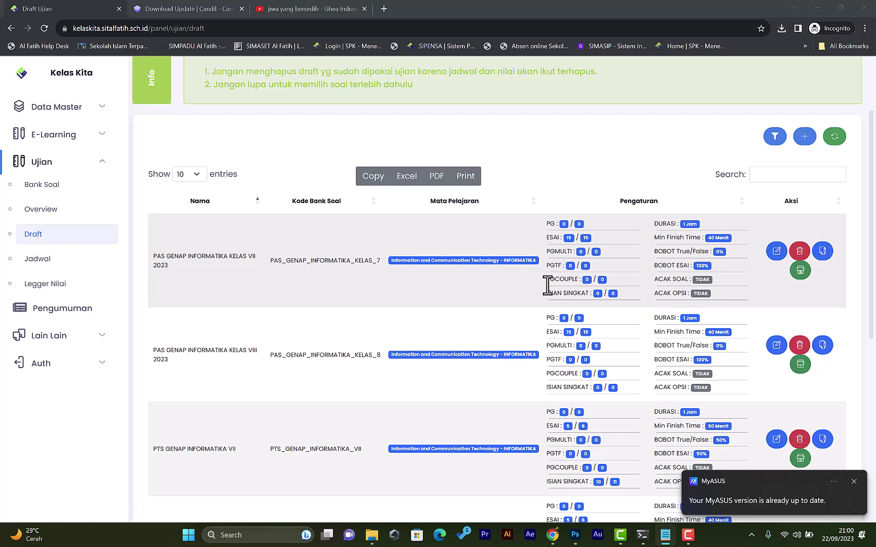
pyautogui.scroll(-1, 547, 285)
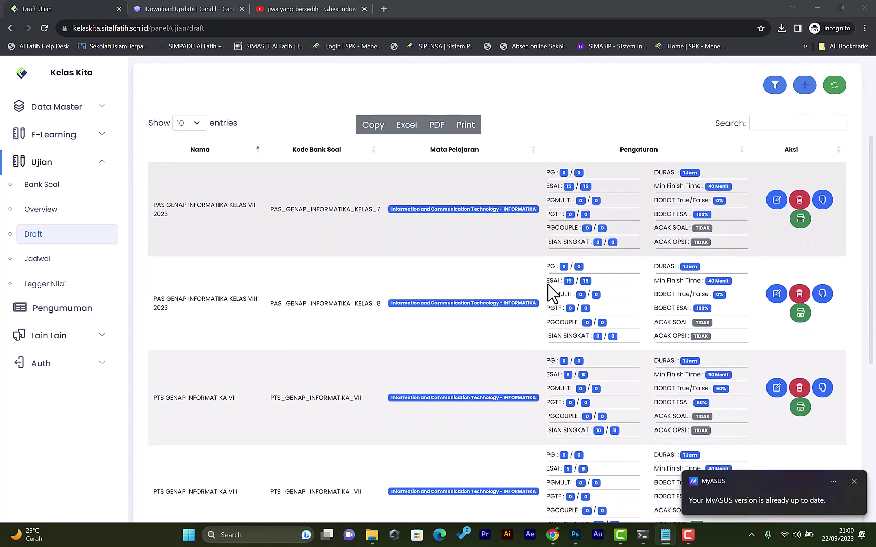
pyautogui.scroll(3, 501, 304)
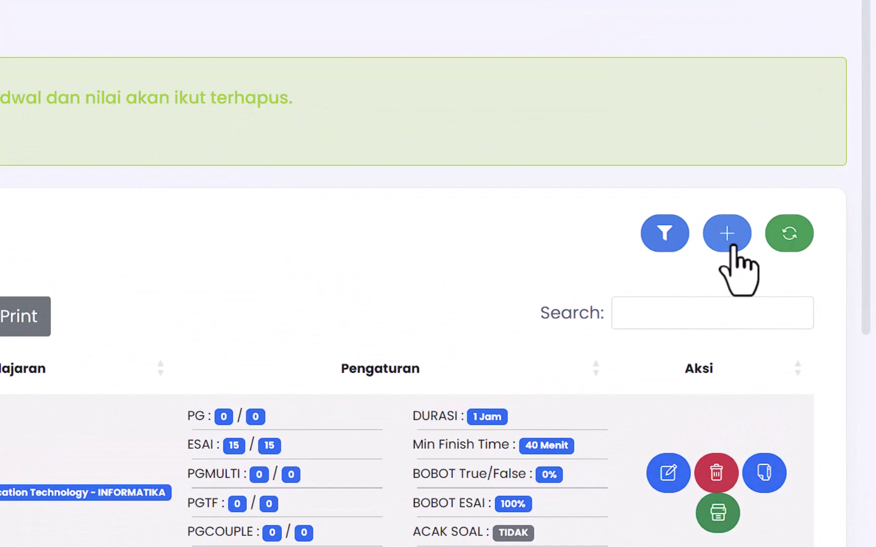
# Step: Start a new exam draft and name it "STS Informatika"
pyautogui.click(733, 248)
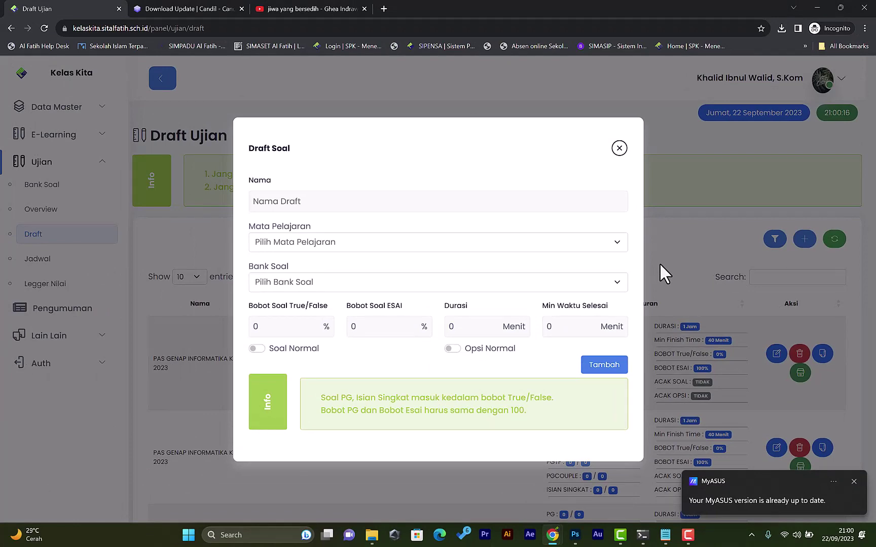
pyautogui.click(417, 201)
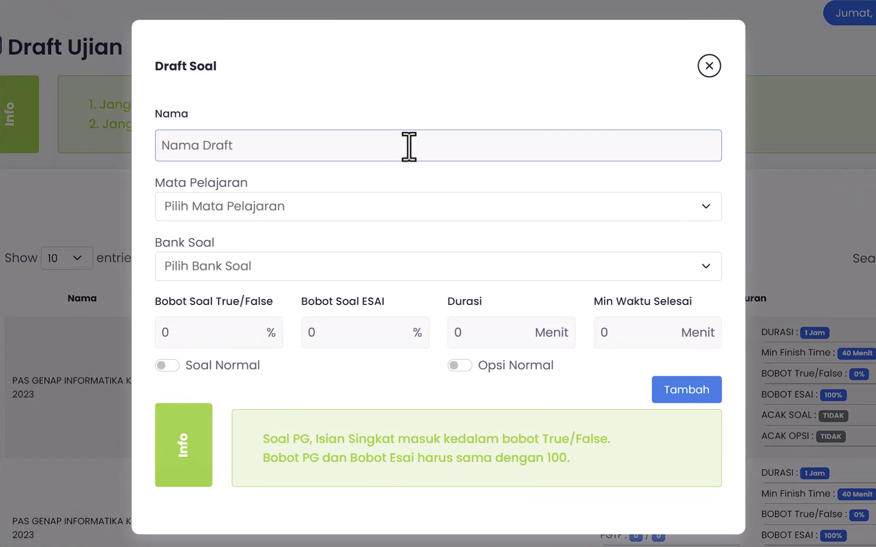
pyautogui.write('STS Informatika')
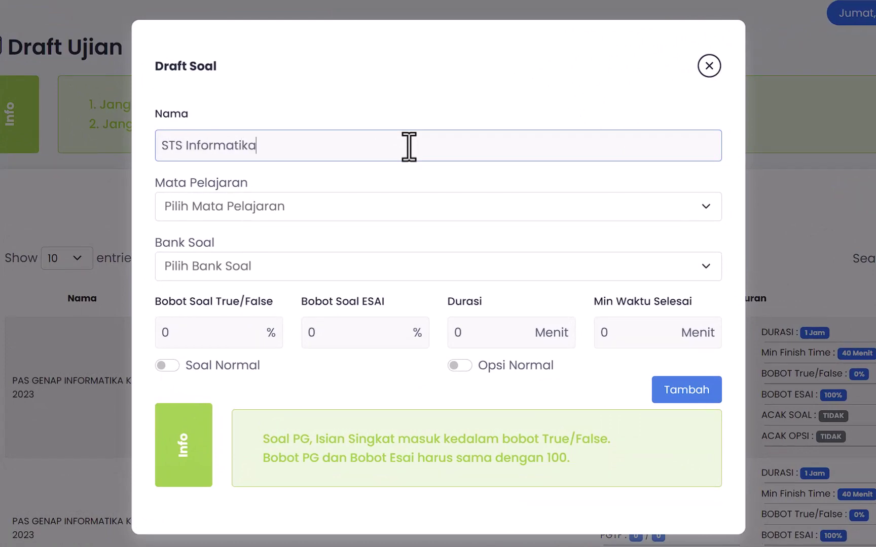
# Step: Assign the subject "INFORMATIKA - Information and Communication Technology" and the question bank "PAS_GENAP_INFORMATIKA_KELAS_8" to the draft
pyautogui.press('Tab')
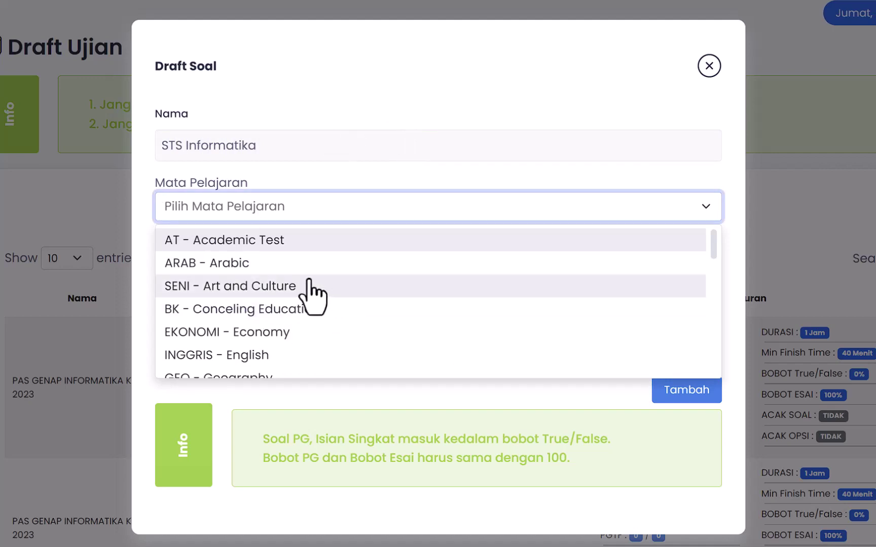
pyautogui.scroll(-4, 310, 291)
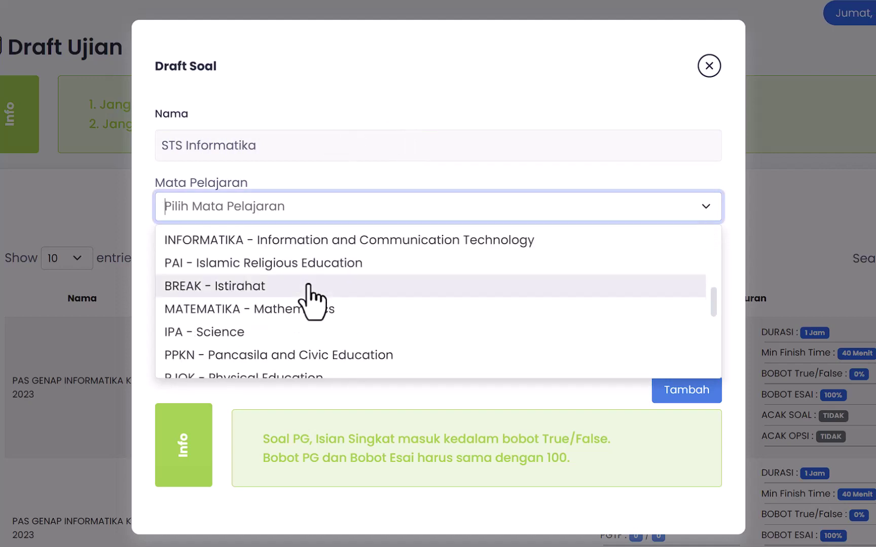
pyautogui.write('ifn')
pyautogui.press('BackSpace')
pyautogui.press('BackSpace')
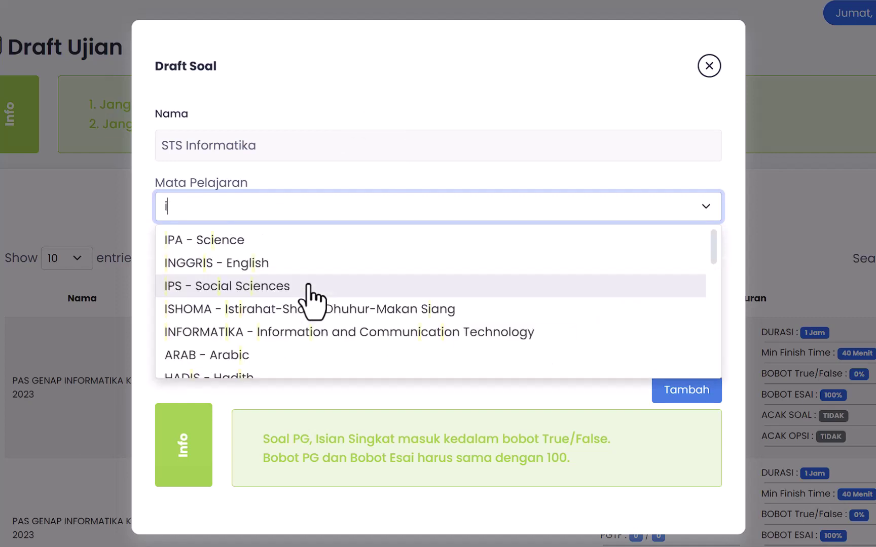
pyautogui.write('nf')
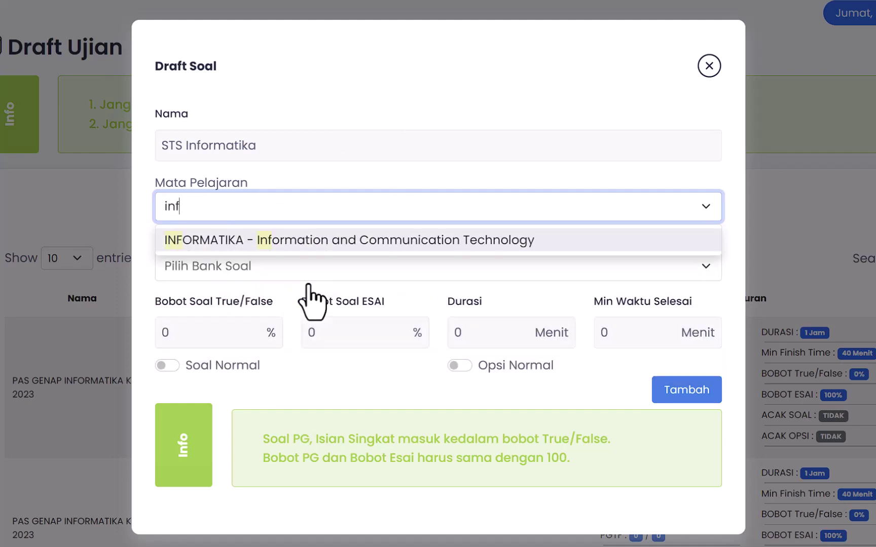
pyautogui.click(249, 241)
pyautogui.click(282, 269)
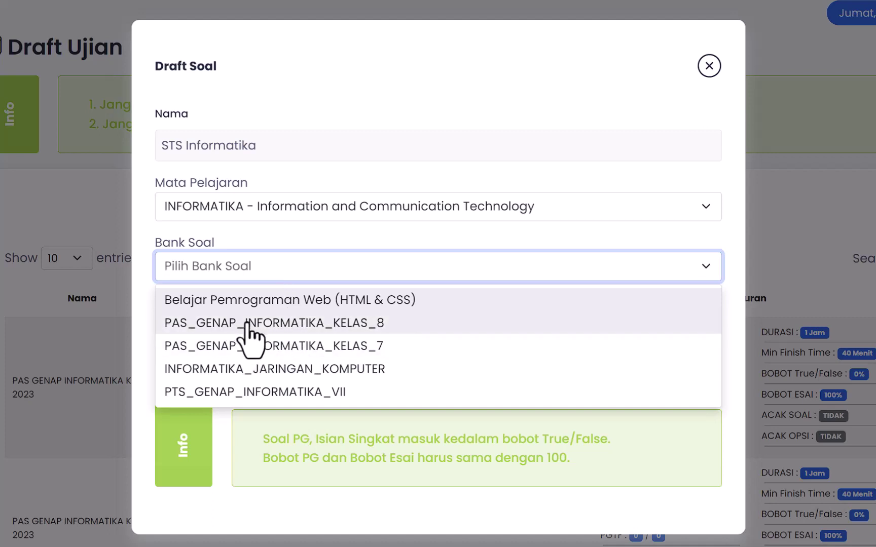
pyautogui.click(268, 326)
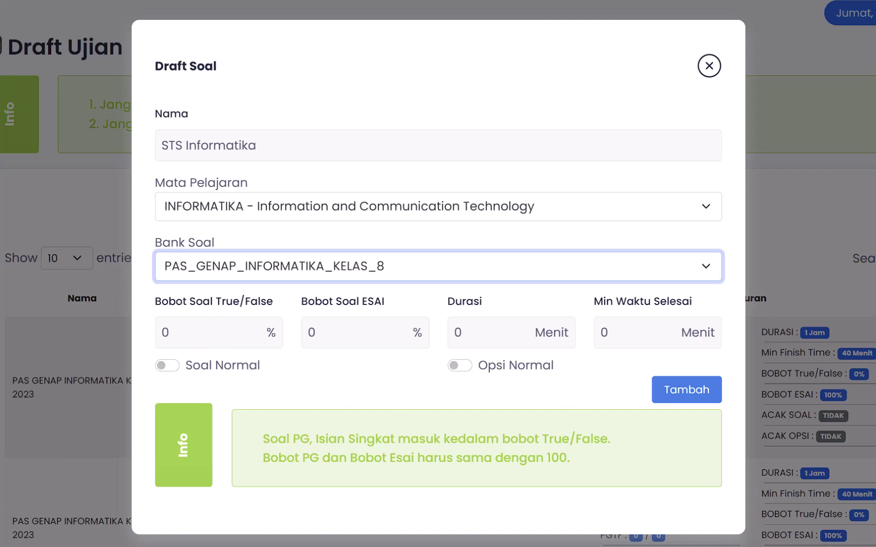
# Step: Set the true/false question weight to 70% and the essay question weight to 30%
pyautogui.click(158, 327)
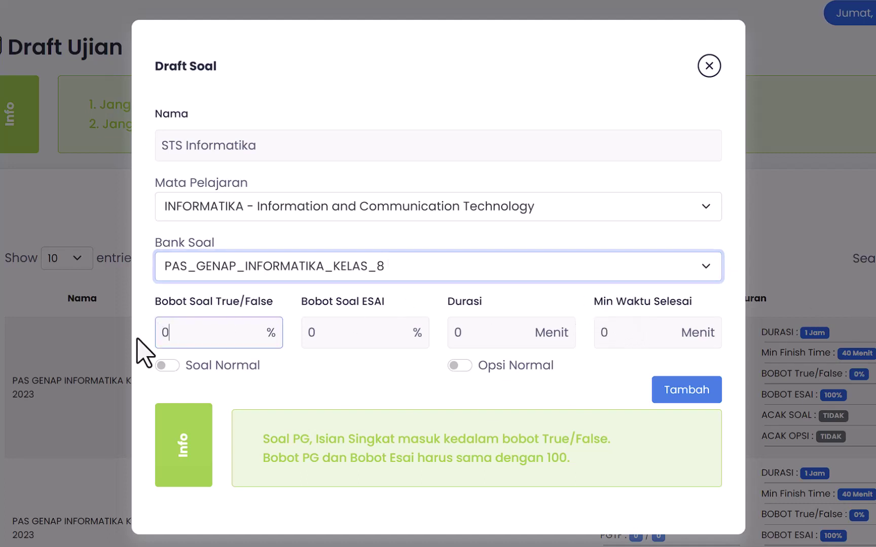
pyautogui.hotkey('ctrl', 'a')
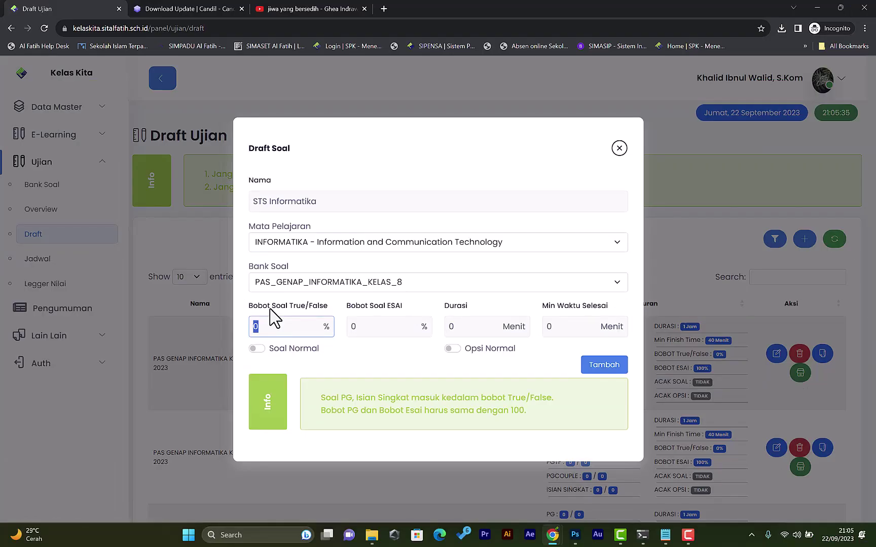
pyautogui.write('70')
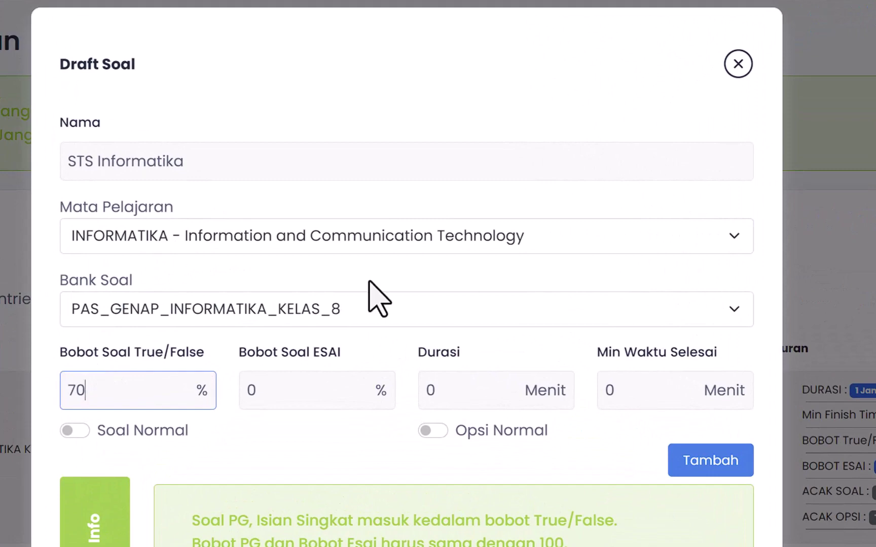
pyautogui.click(259, 393)
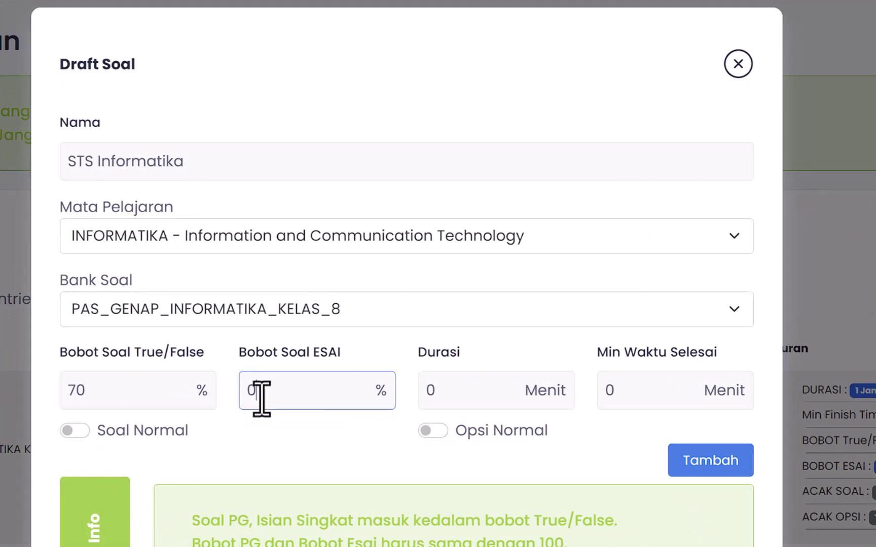
pyautogui.press('BackSpace')
pyautogui.write('30')
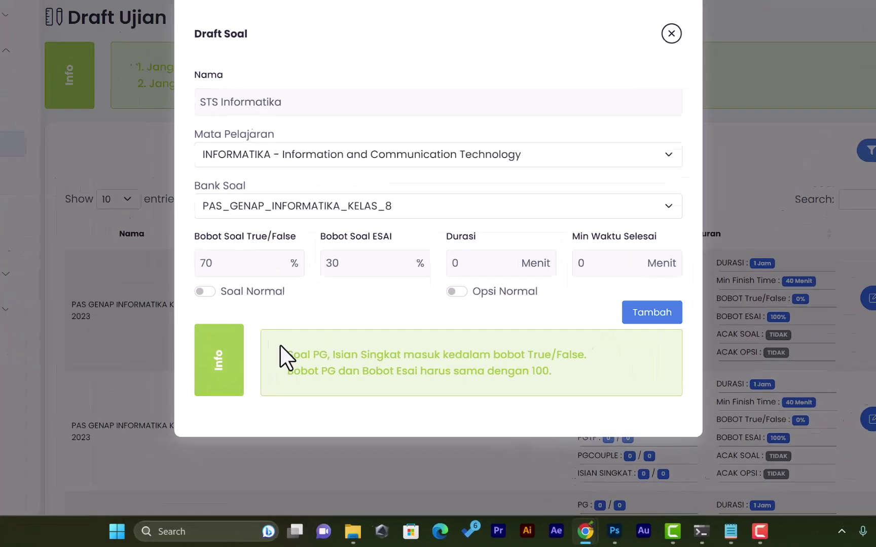
# Step: Read the info note on the question weighting rules in the draft form
pyautogui.moveTo(318, 398); pyautogui.dragTo(539, 425)
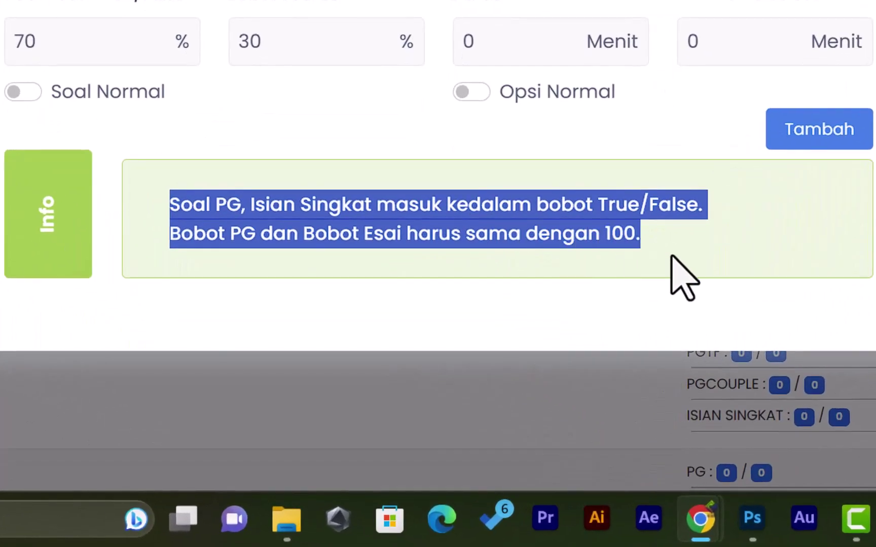
pyautogui.click(218, 223)
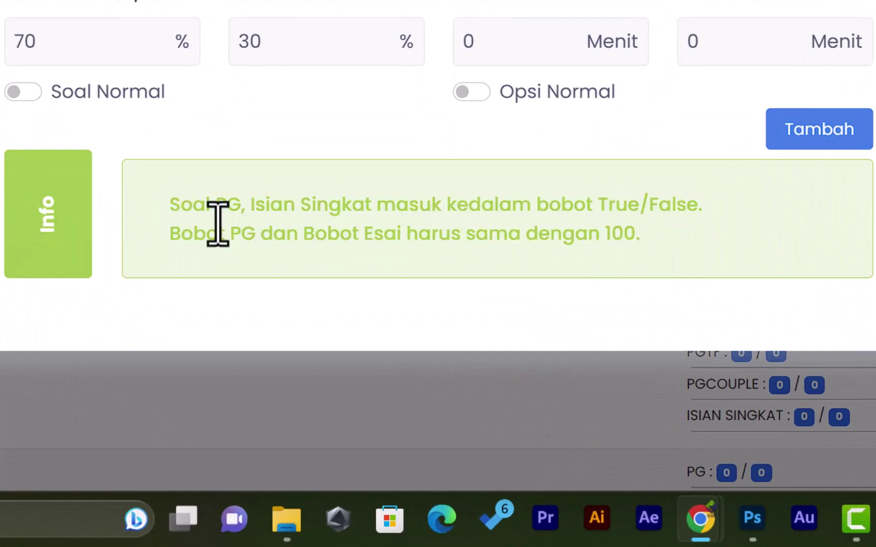
pyautogui.moveTo(168, 206); pyautogui.dragTo(739, 197)
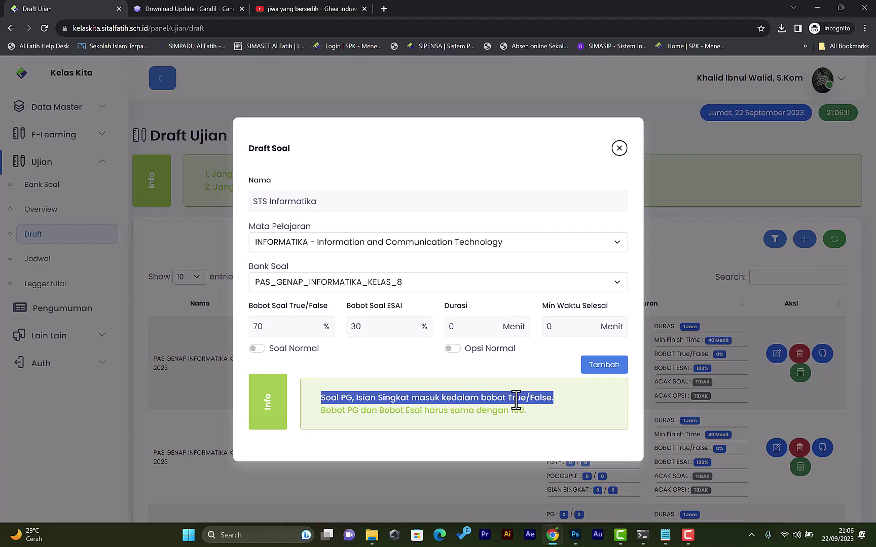
pyautogui.moveTo(326, 433); pyautogui.dragTo(554, 418)
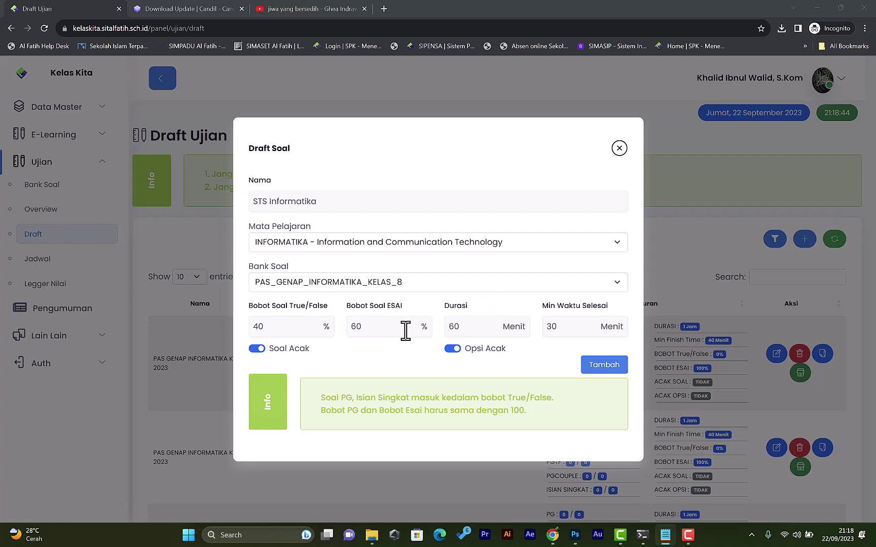
# Step: Add the completed STS Informatika draft and acknowledge the confirmation message
pyautogui.doubleClick(457, 327)
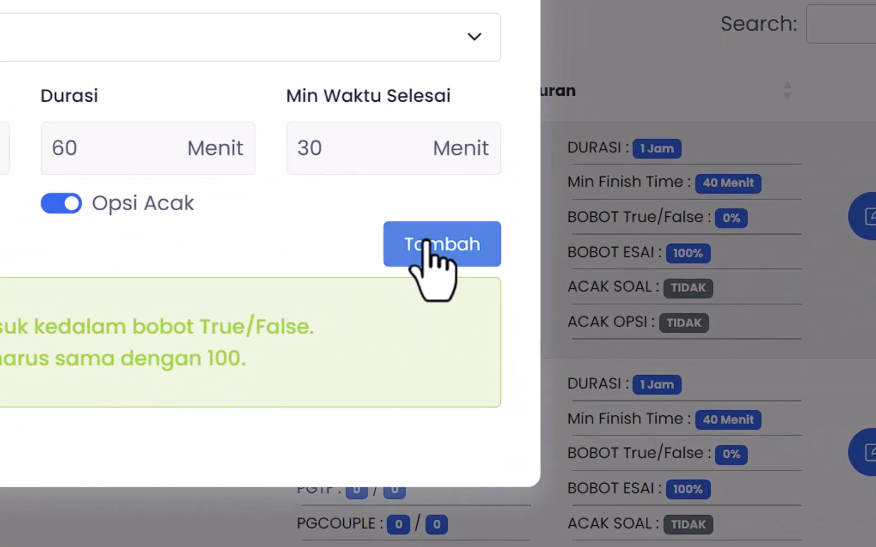
pyautogui.click(428, 244)
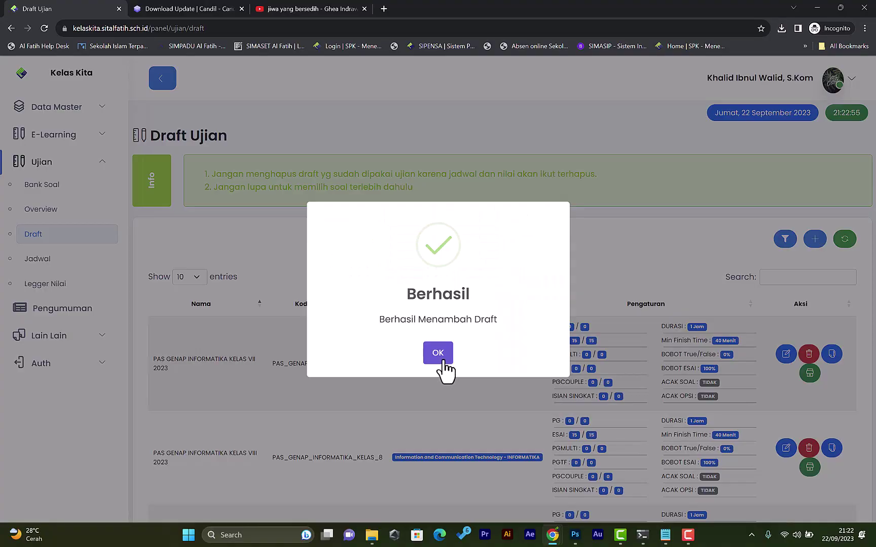
pyautogui.click(438, 353)
# Step: Find the STS Informatika entry in the draft list and check its question selection status
pyautogui.scroll(-5, 512, 255)
pyautogui.scroll(-4, 514, 266)
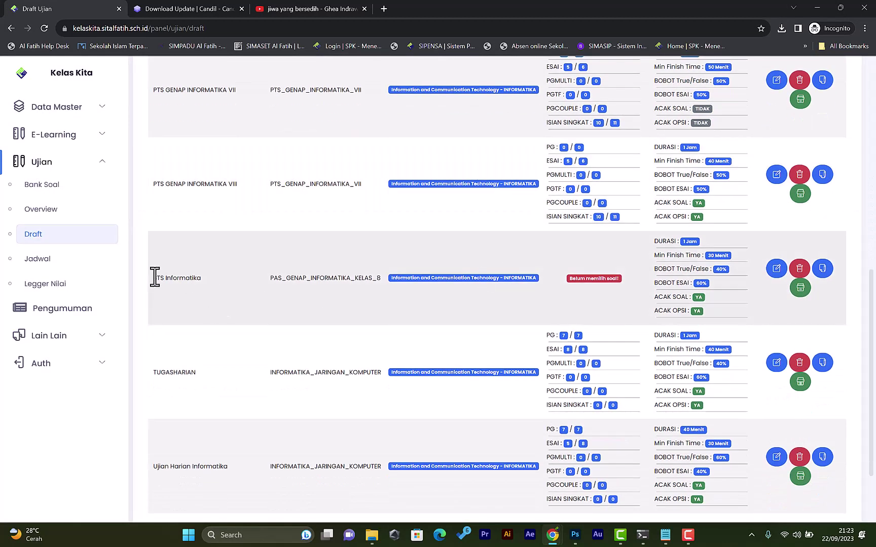
pyautogui.moveTo(152, 276); pyautogui.dragTo(578, 284)
pyautogui.click(594, 299)
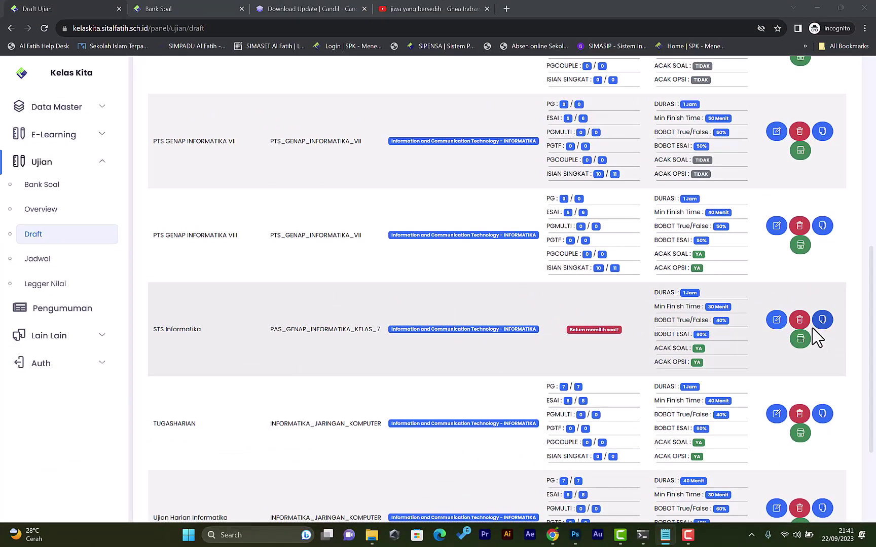
# Step: Open the question selection for the STS Informatika draft
pyautogui.click(604, 327)
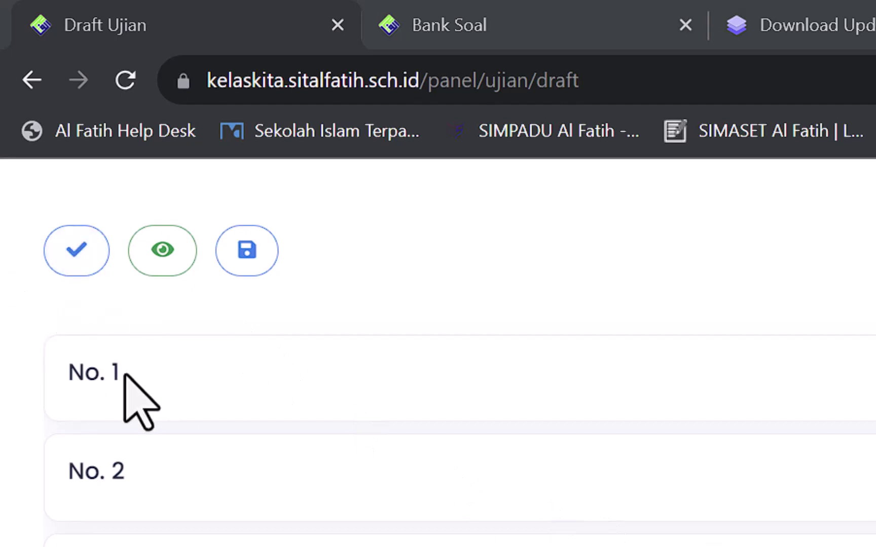
pyautogui.click(65, 267)
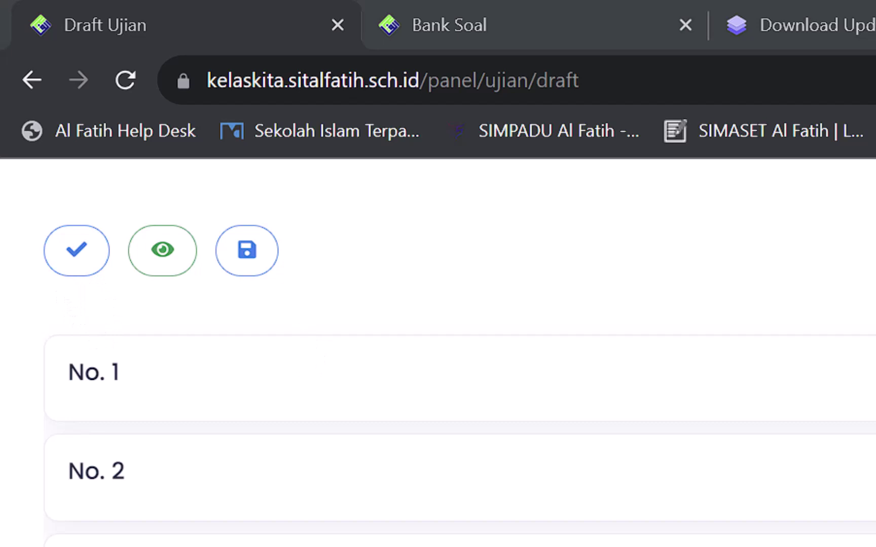
pyautogui.click(154, 252)
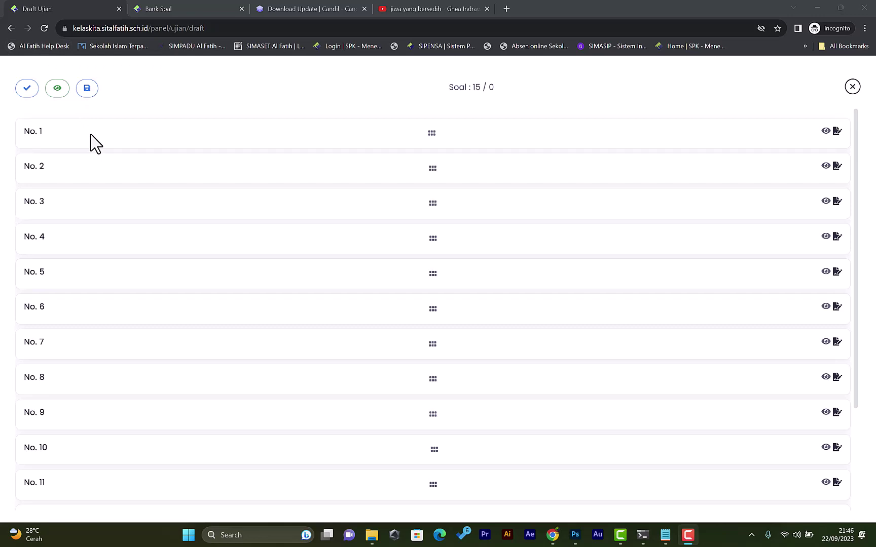
# Step: Select questions No. 1, No. 4 and No. 7 individually for the draft
pyautogui.click(56, 141)
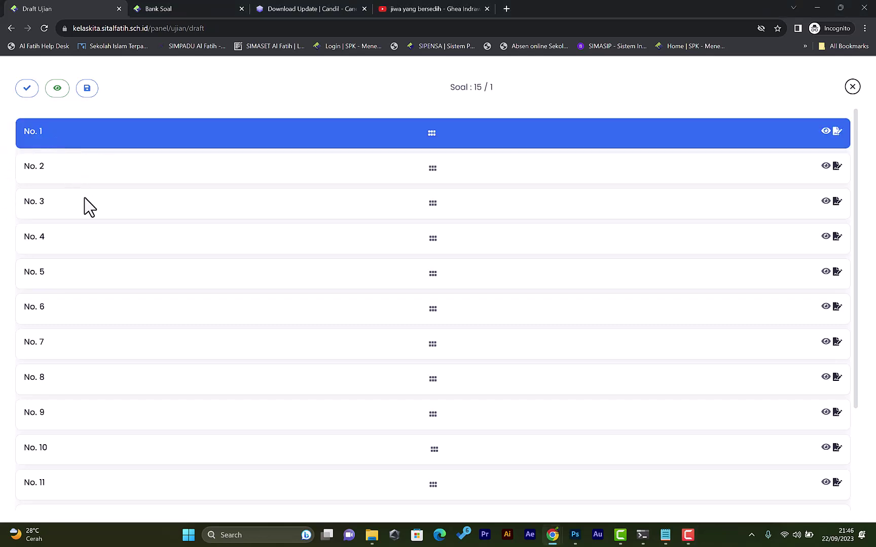
pyautogui.click(89, 235)
pyautogui.click(106, 346)
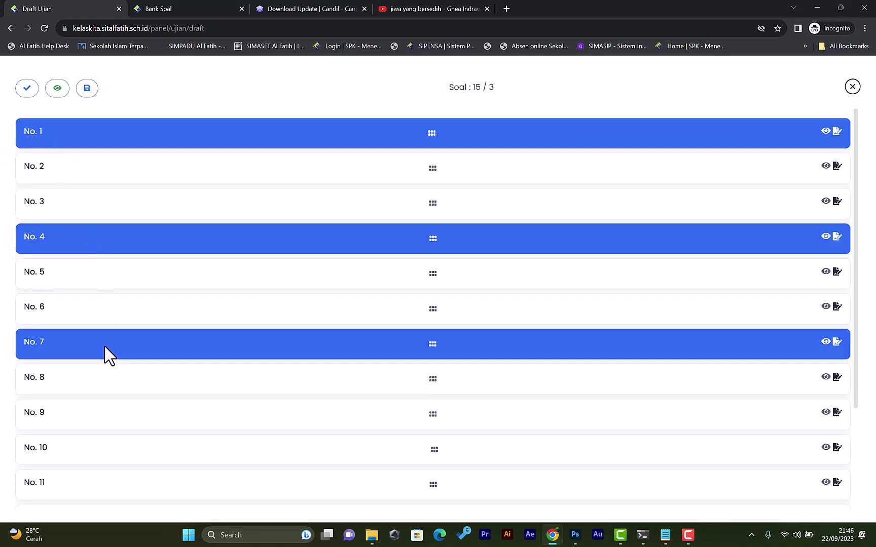
# Step: Select all questions of the bank for the draft and close the question selection
pyautogui.click(20, 93)
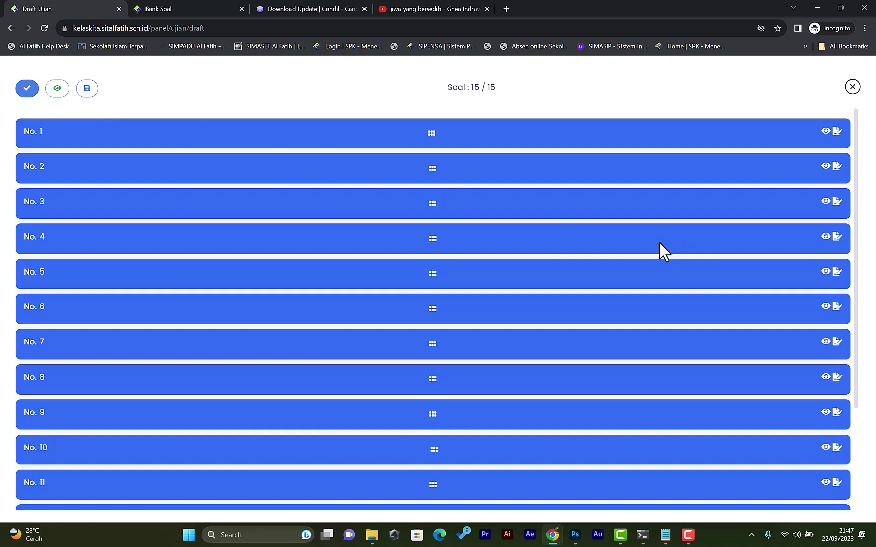
pyautogui.click(851, 87)
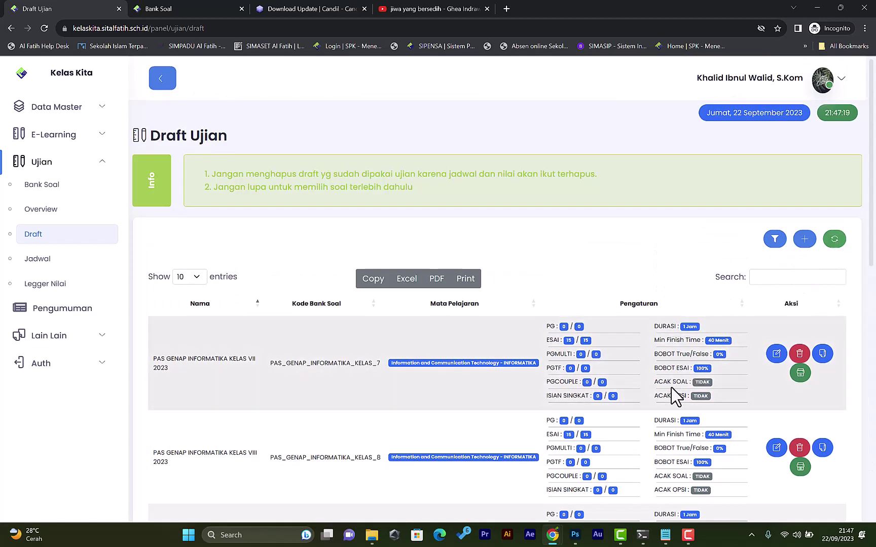
# Step: Review the essay question count of the STS Informatika draft in the draft list
pyautogui.scroll(-10, 676, 400)
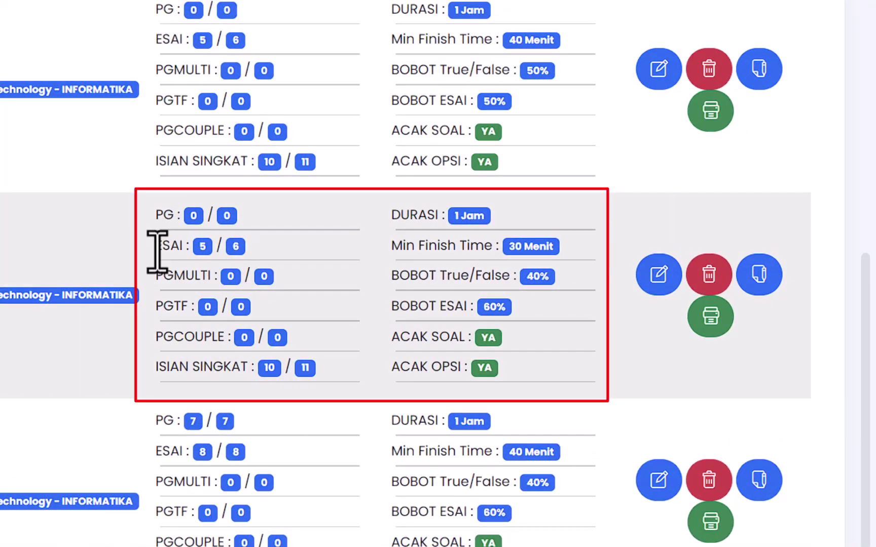
pyautogui.moveTo(157, 251); pyautogui.dragTo(206, 246)
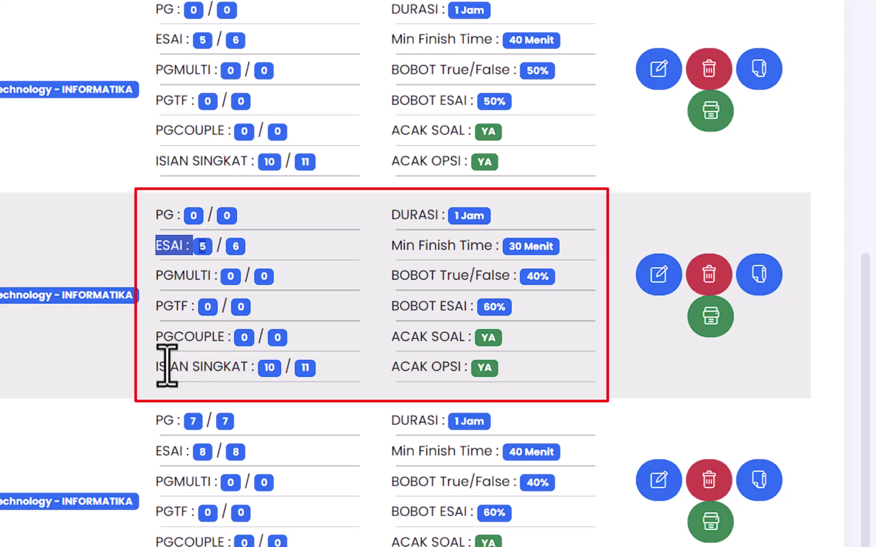
# Step: Review the short-answer question count and the True/False and essay weights of the STS Informatika draft
pyautogui.moveTo(156, 368); pyautogui.dragTo(270, 373)
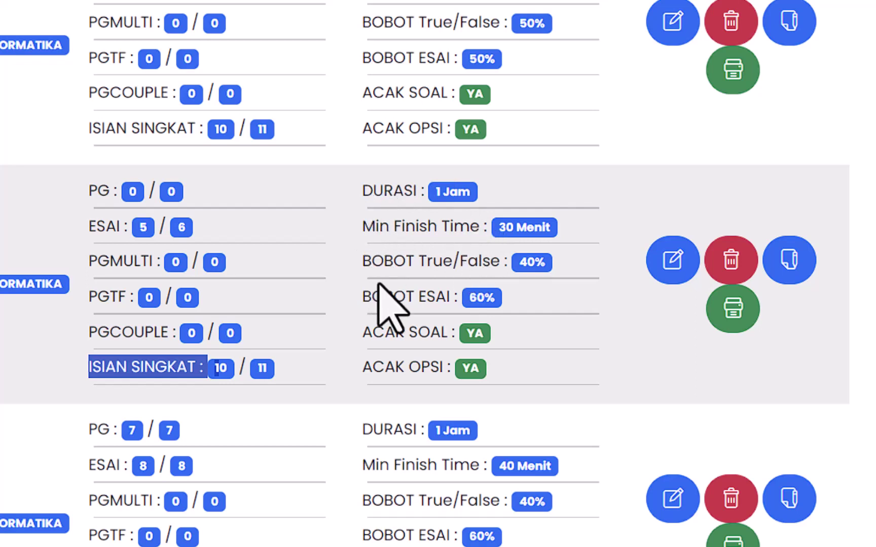
pyautogui.moveTo(384, 274); pyautogui.dragTo(486, 274)
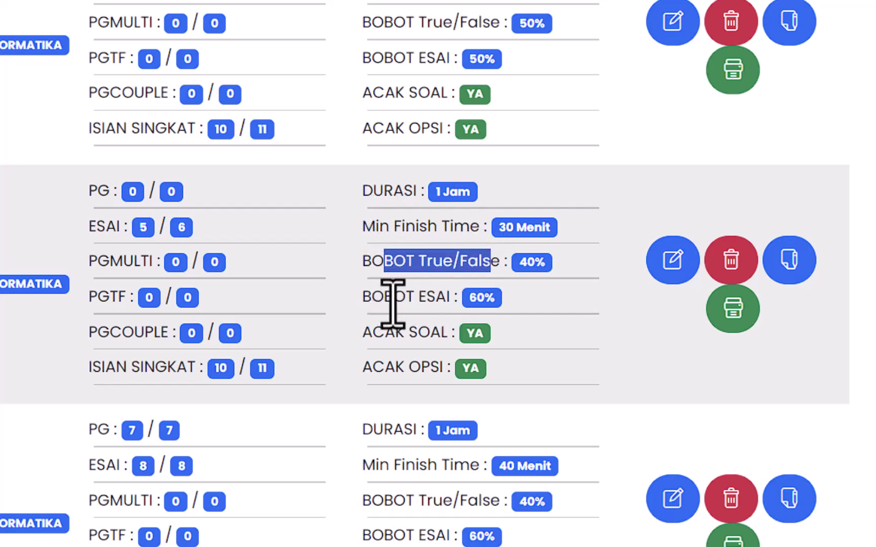
pyautogui.moveTo(393, 299); pyautogui.dragTo(499, 298)
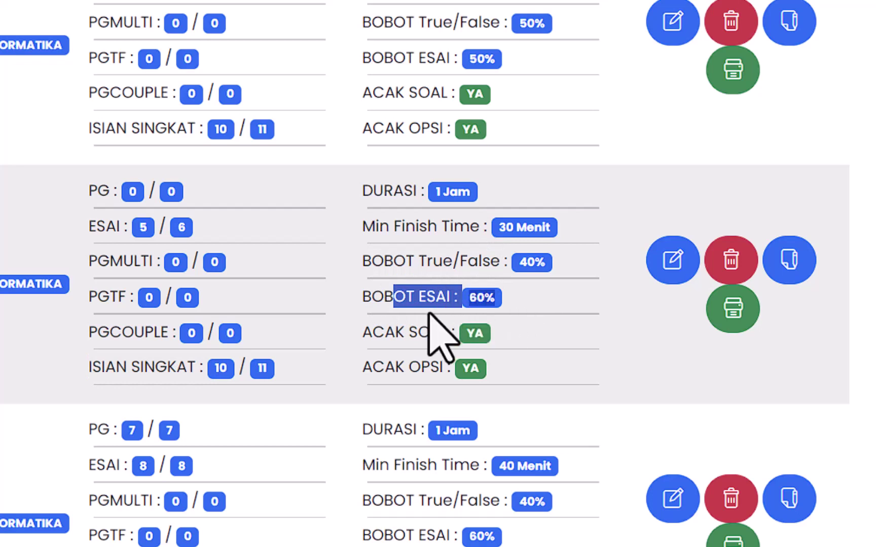
pyautogui.click(425, 324)
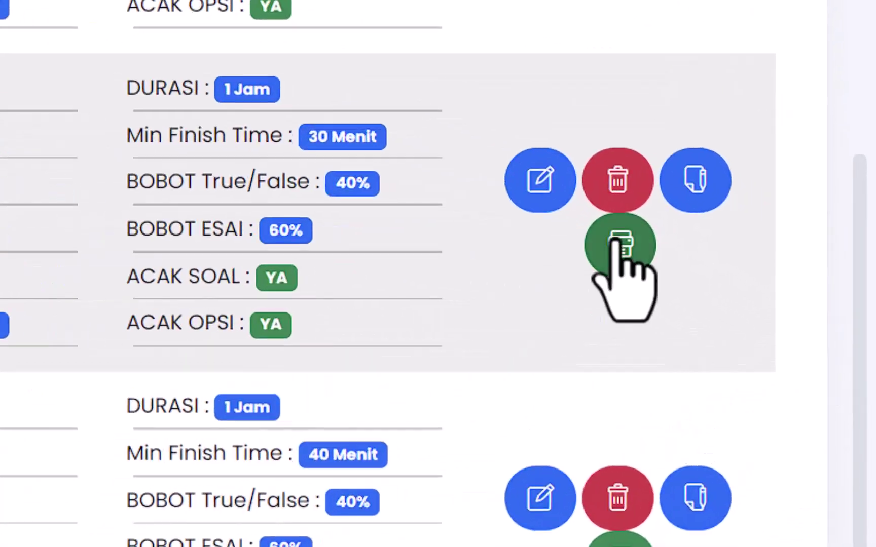
# Step: Generate the printable question sheet of the STS Informatika draft with answers included, and return to the draft list
pyautogui.click(628, 262)
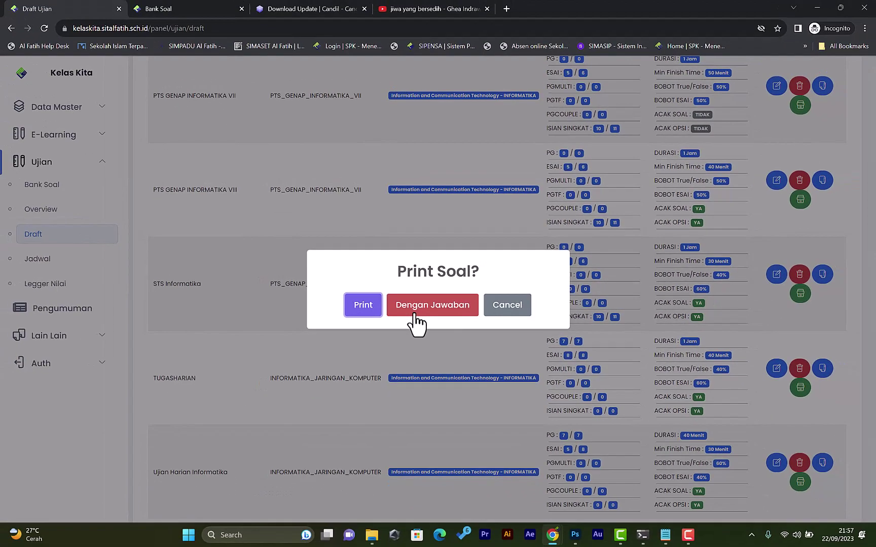
pyautogui.click(344, 310)
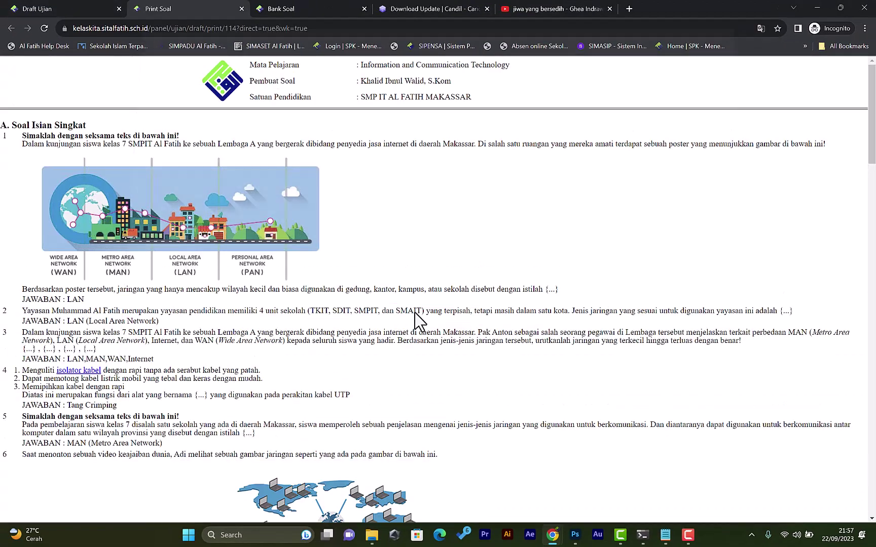
pyautogui.click(95, 6)
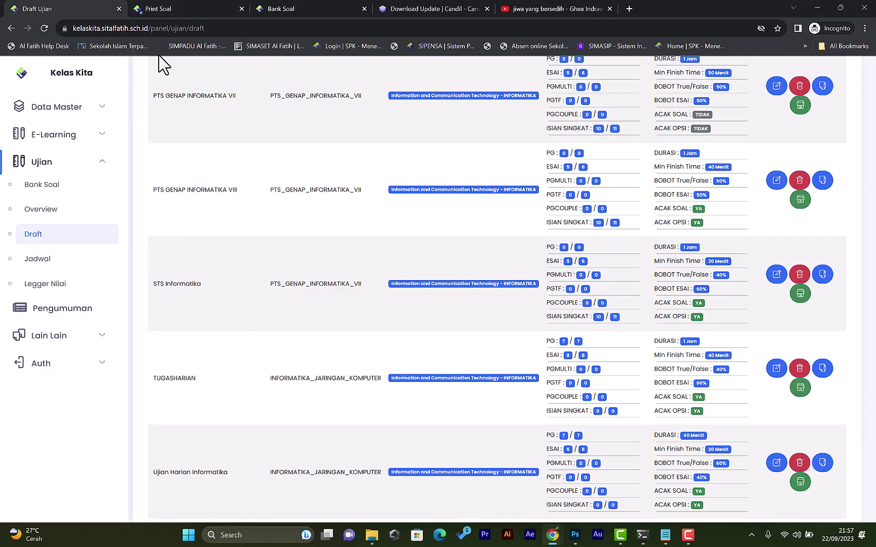